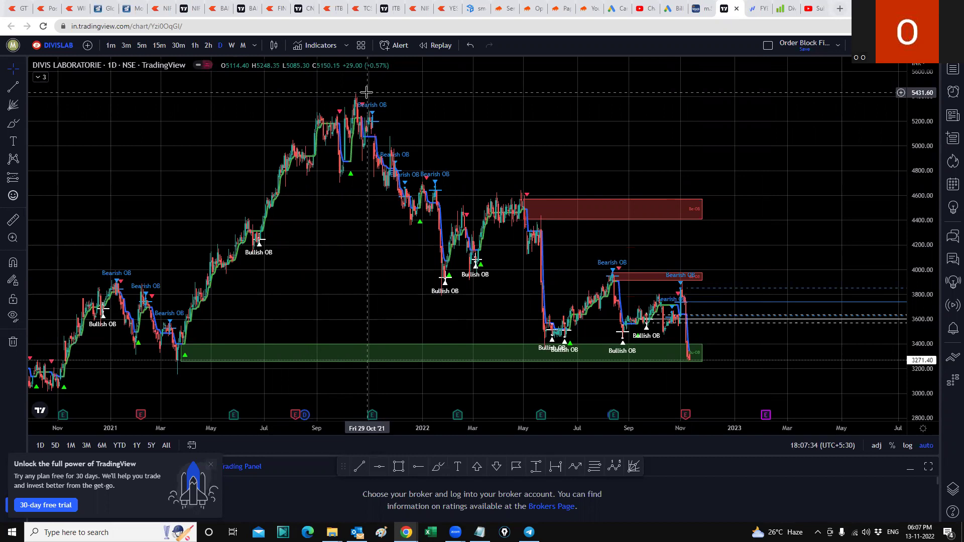
# Step: Switch to weekly candles and draw a Fib Retracement from the 2020 low to the 5439.10 high
pyautogui.click(230, 46)
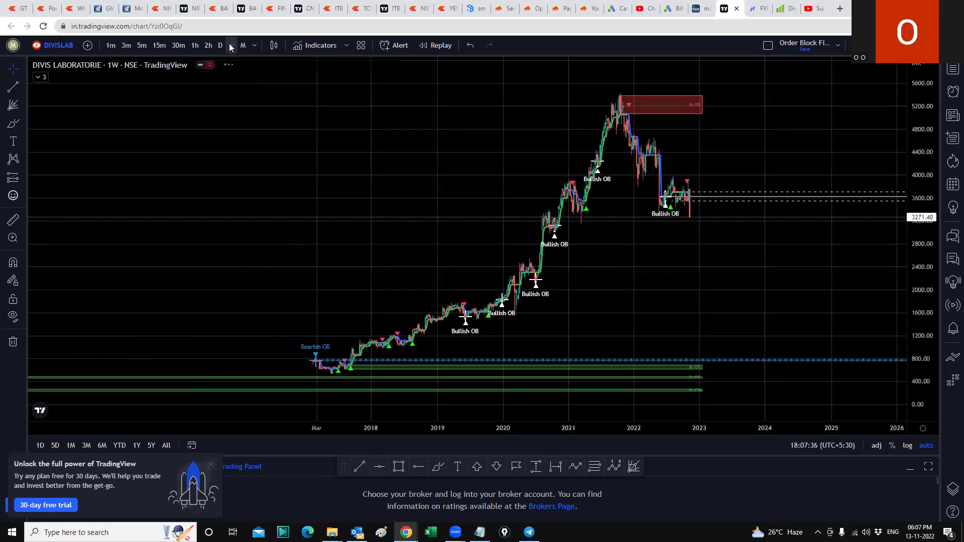
pyautogui.moveTo(366, 172); pyautogui.dragTo(292, 159)
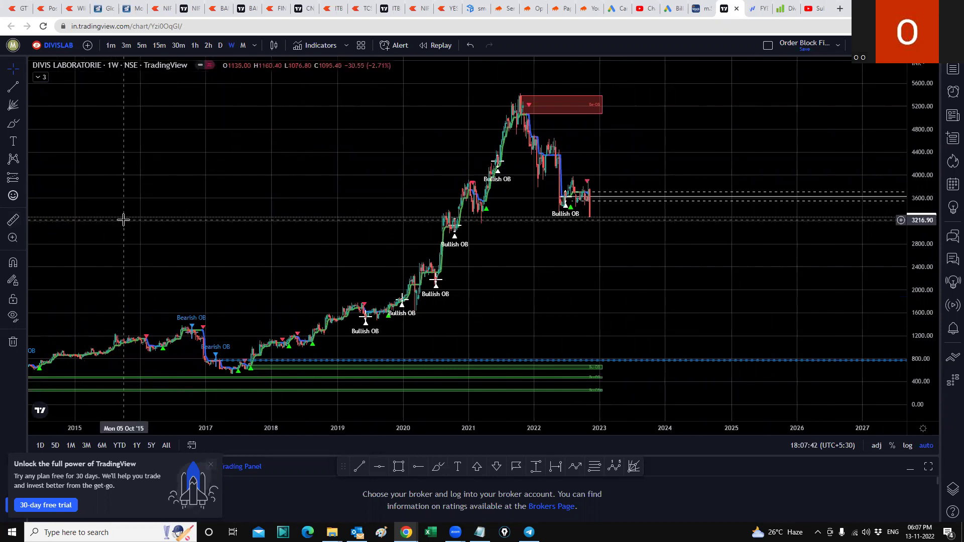
pyautogui.click(21, 103)
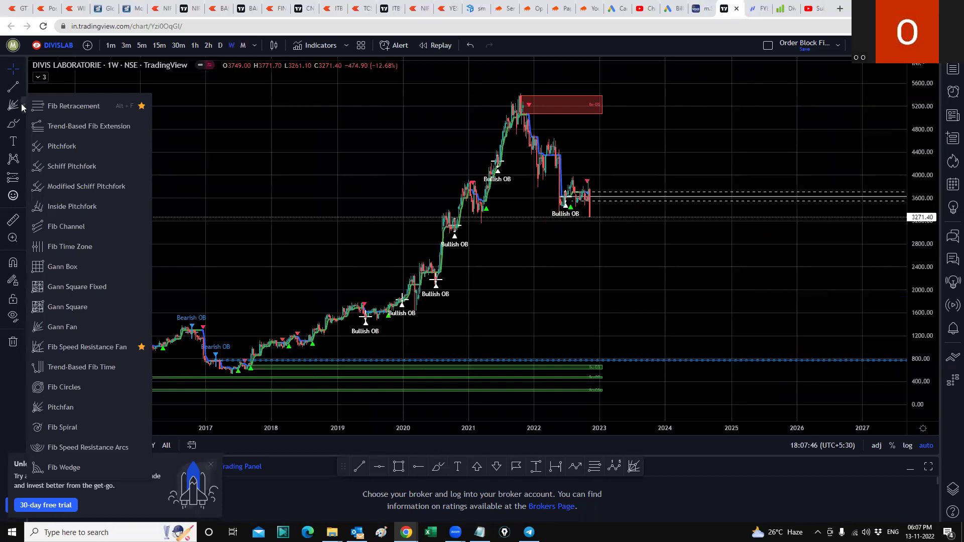
pyautogui.click(56, 107)
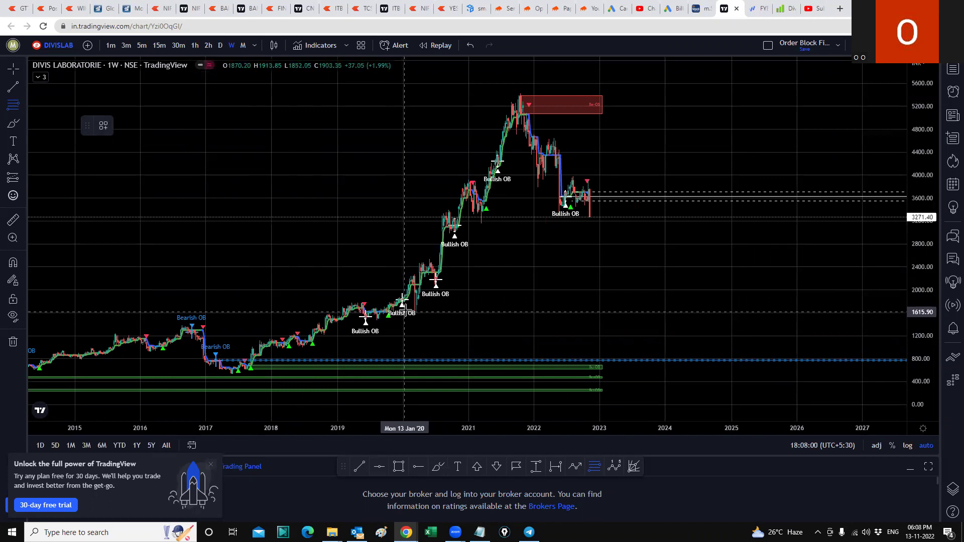
pyautogui.moveTo(404, 312); pyautogui.dragTo(578, 151)
pyautogui.moveTo(648, 109)
pyautogui.mouseDown()
pyautogui.moveTo(684, 90)
pyautogui.moveTo(807, 82)
pyautogui.moveTo(852, 93)
pyautogui.mouseUp()
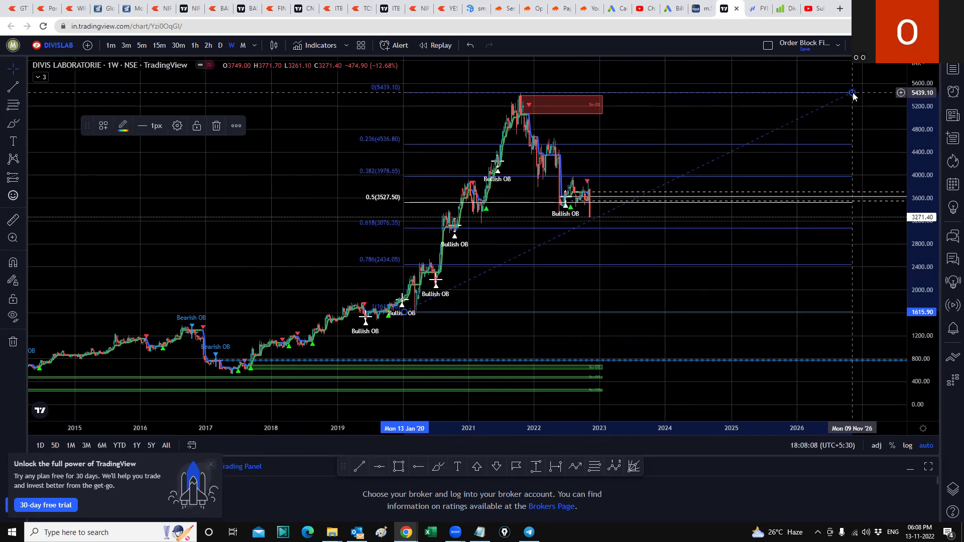
pyautogui.click(887, 174)
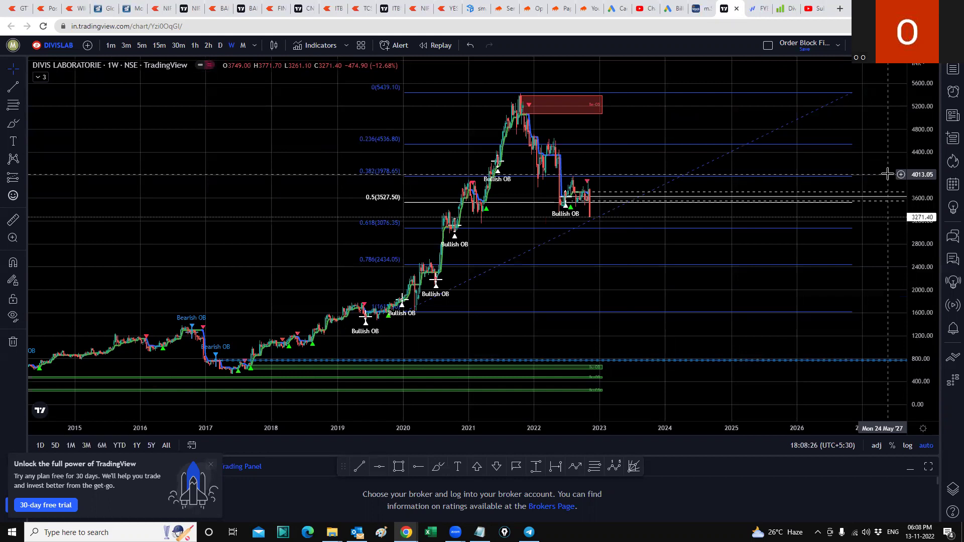
# Step: Place a horizontal line at 3076.95, the retracement's 0.618 level
pyautogui.click(23, 88)
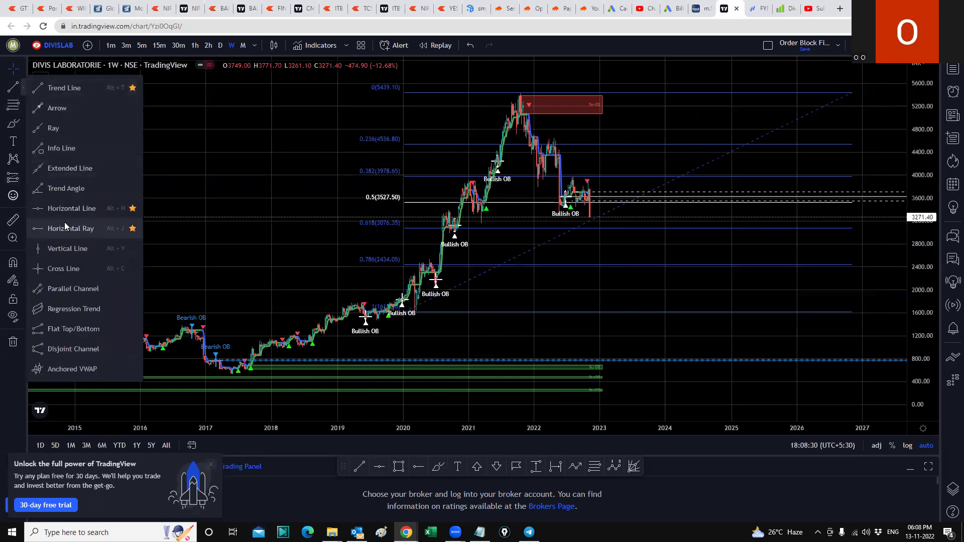
pyautogui.click(90, 209)
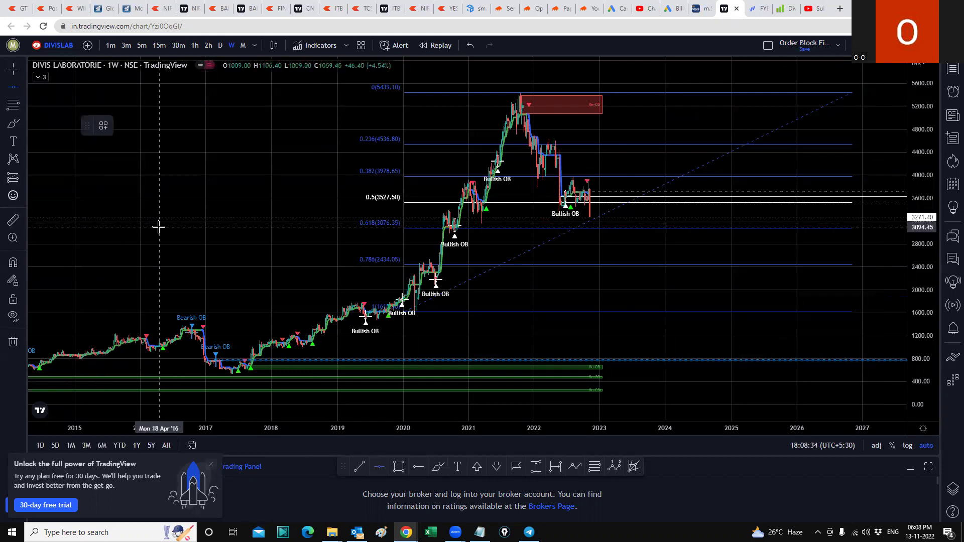
pyautogui.click(159, 227)
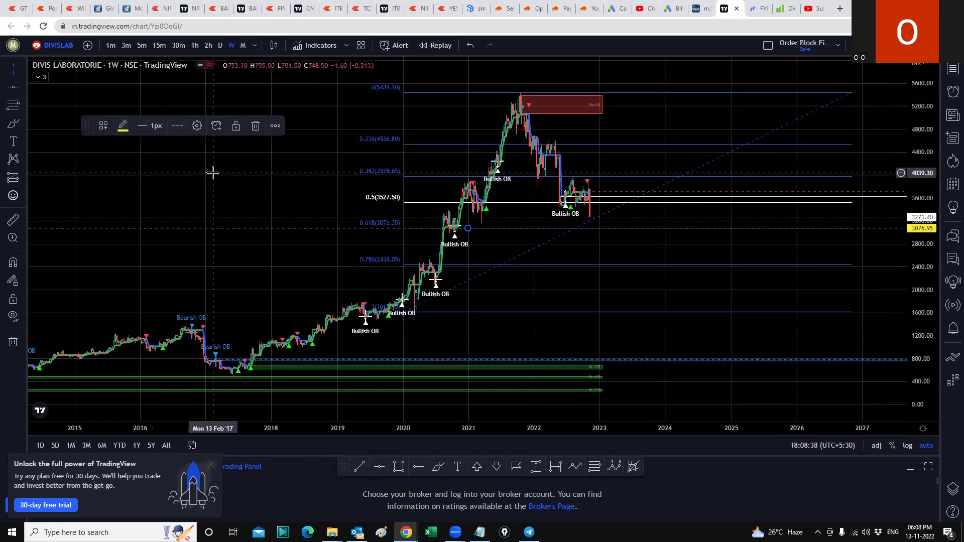
pyautogui.click(262, 194)
pyautogui.moveTo(841, 163); pyautogui.dragTo(748, 178)
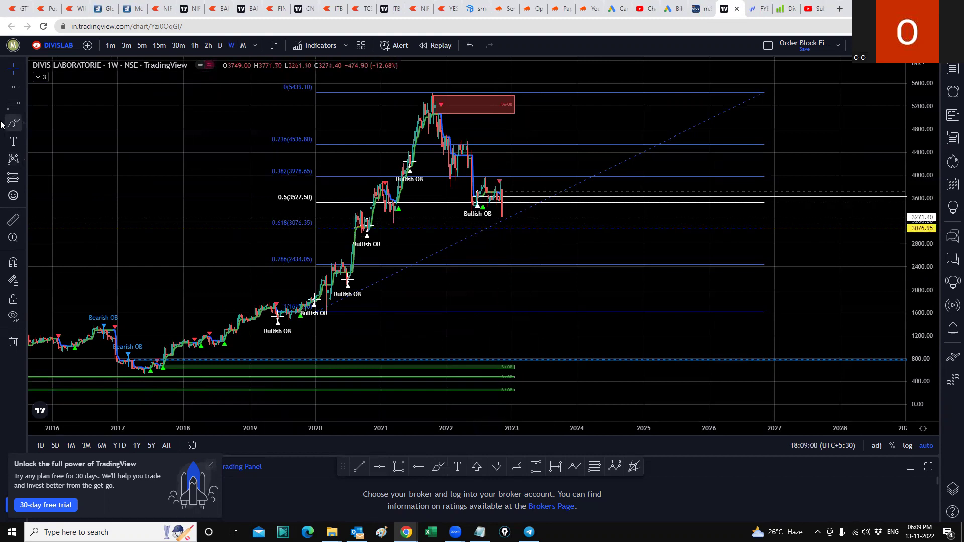
# Step: Draw a Fib Speed Resistance Fan from the March 2020 low at 1598.40 to the 5430.35 high
pyautogui.click(25, 102)
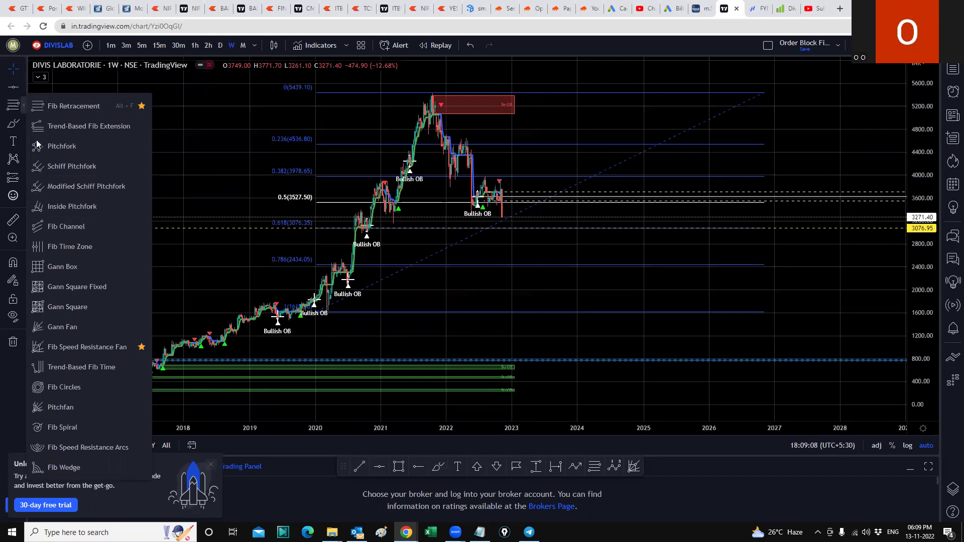
pyautogui.click(61, 347)
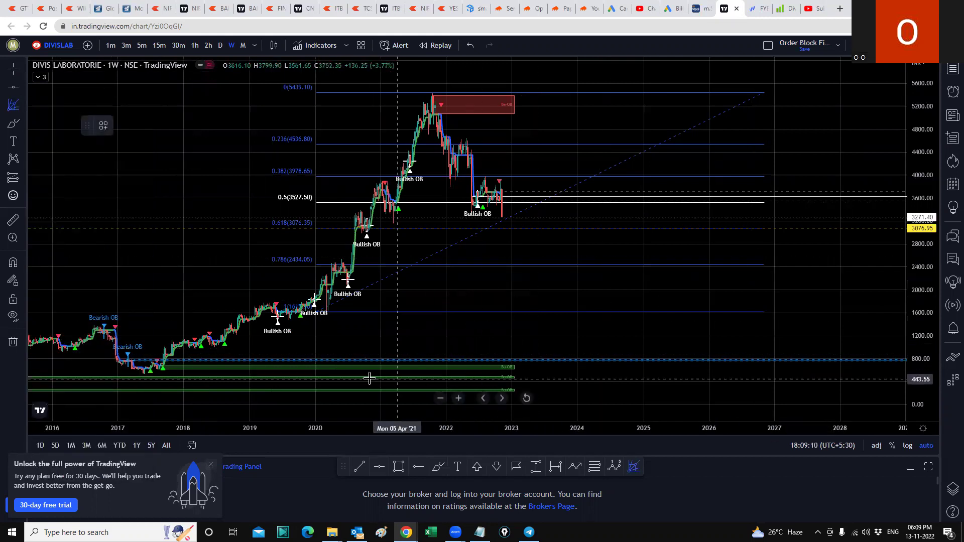
pyautogui.click(327, 312)
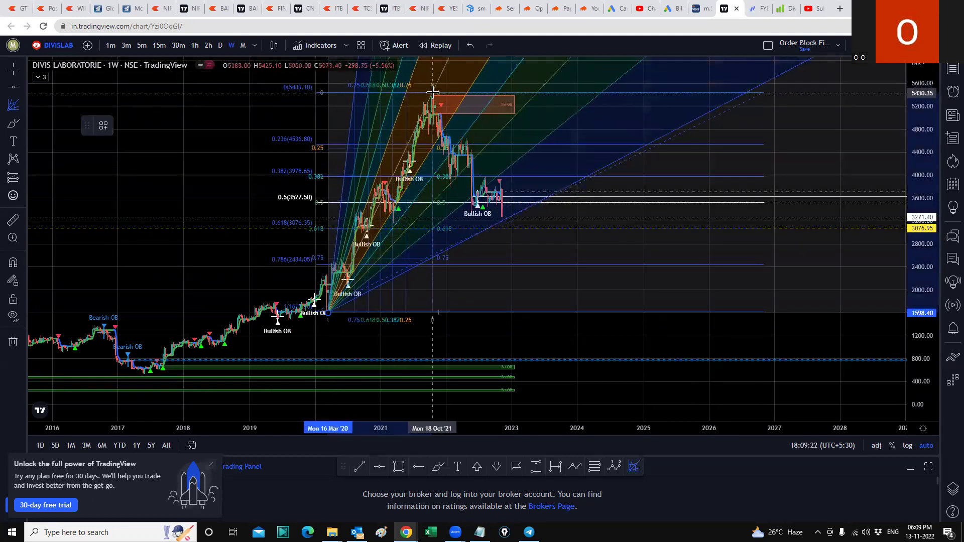
pyautogui.click(432, 94)
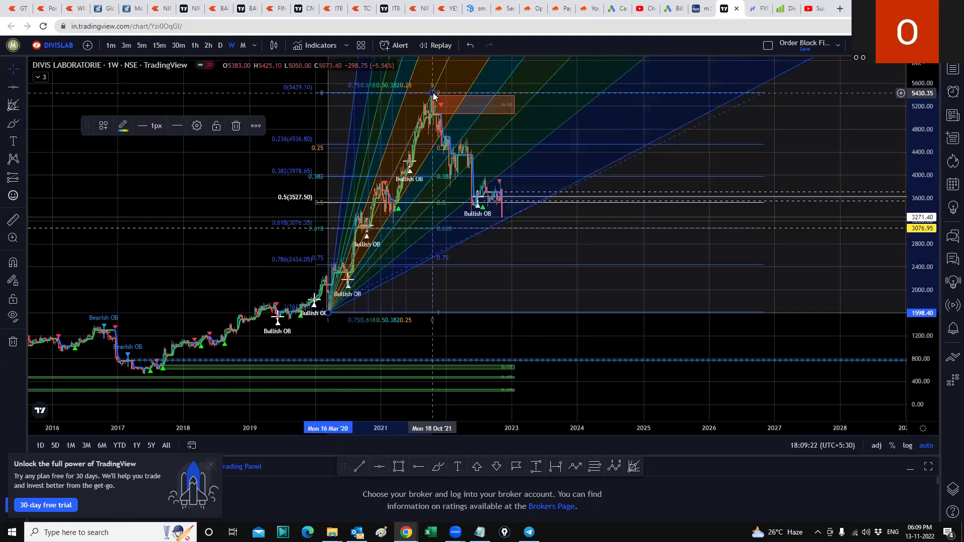
pyautogui.click(810, 253)
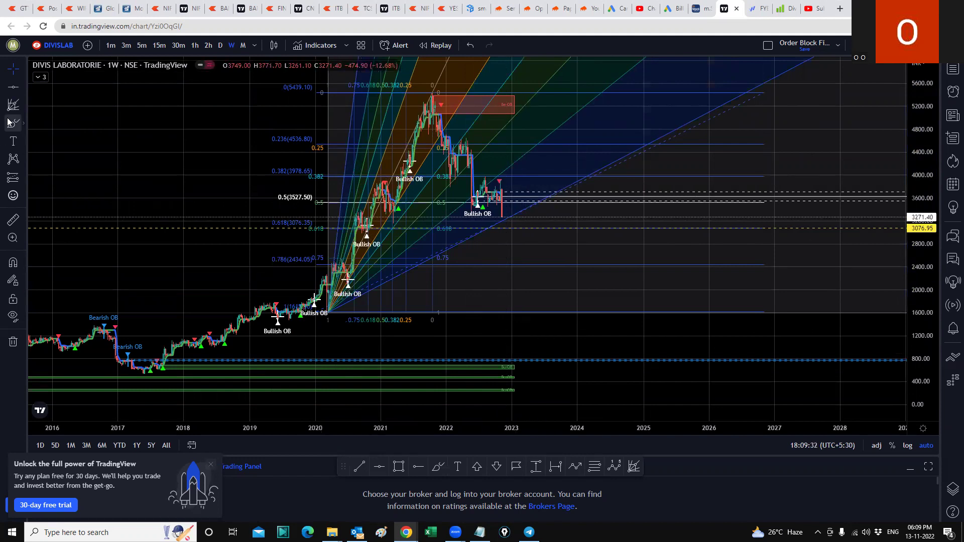
# Step: Place a horizontal line near the latest close, then delete it, the fan and the retracement
pyautogui.hotkey('alt', 'h')
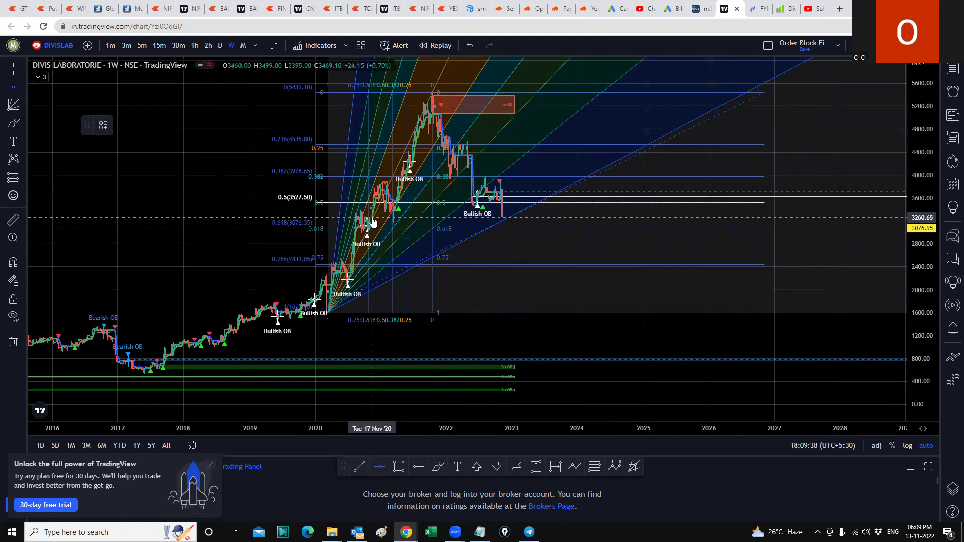
pyautogui.click(371, 216)
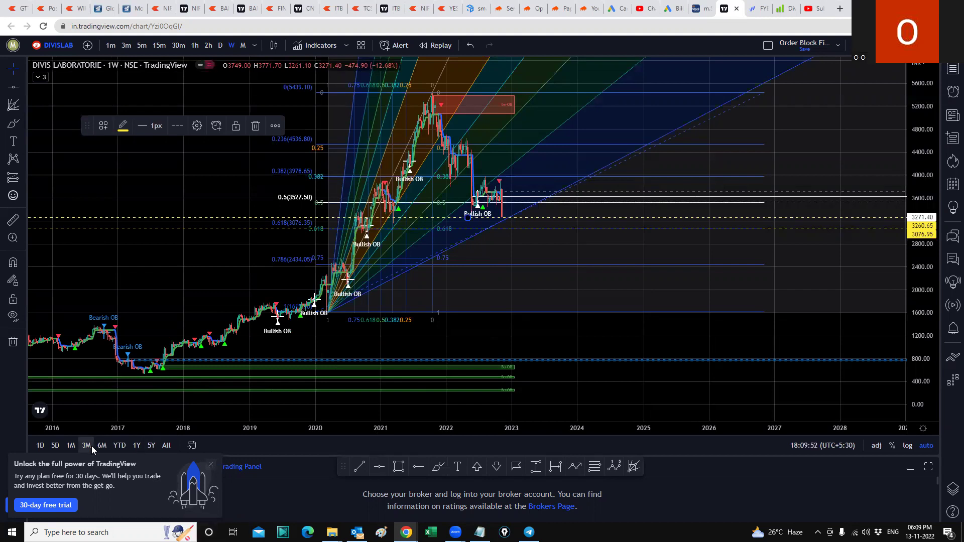
pyautogui.click(256, 126)
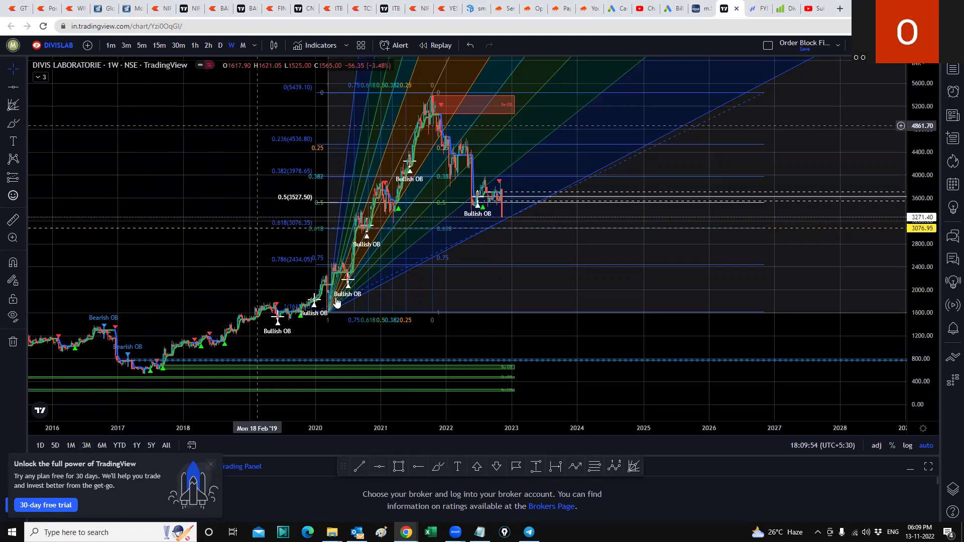
pyautogui.click(328, 311)
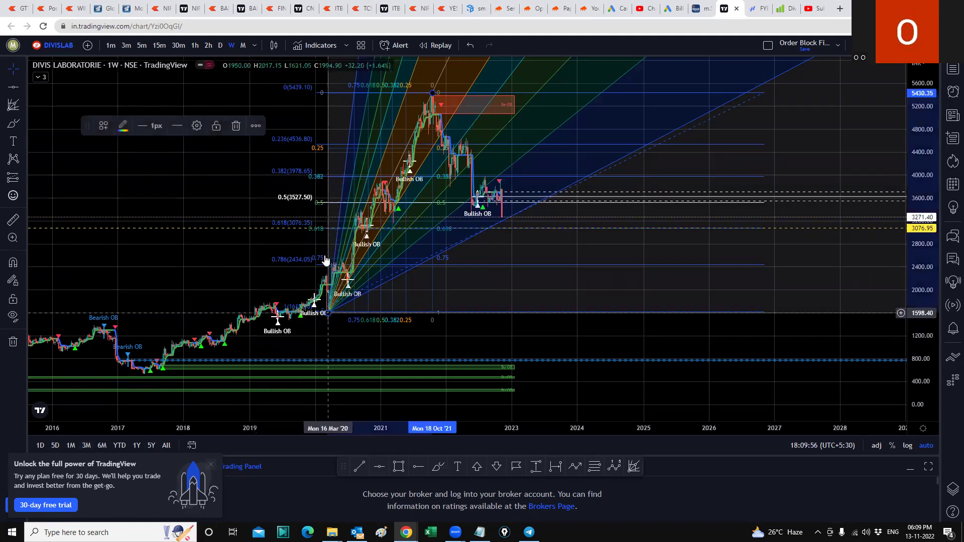
pyautogui.click(236, 126)
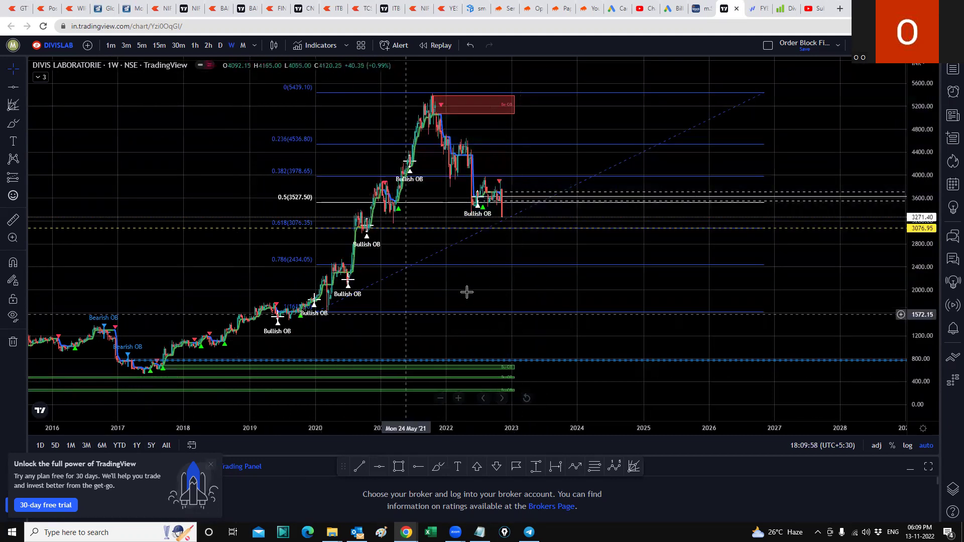
pyautogui.click(478, 313)
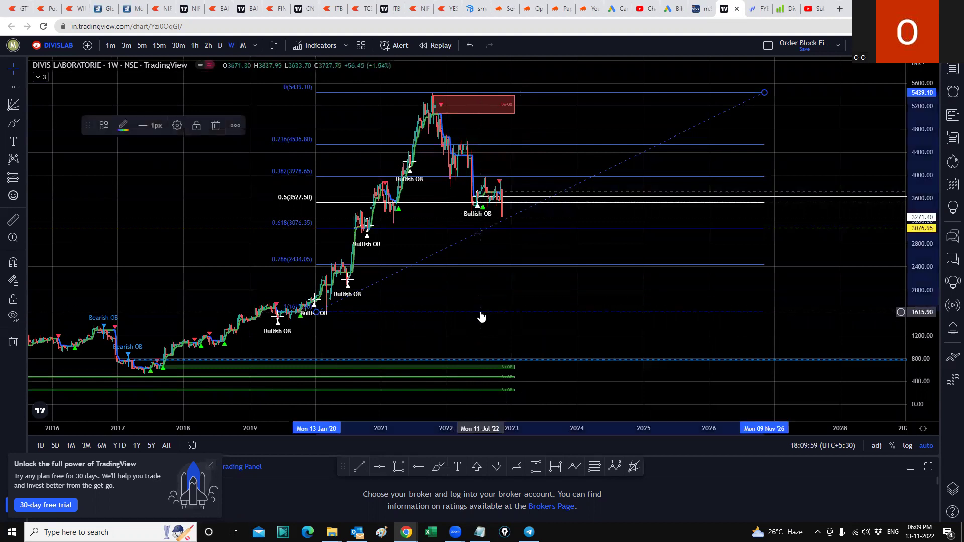
pyautogui.click(218, 126)
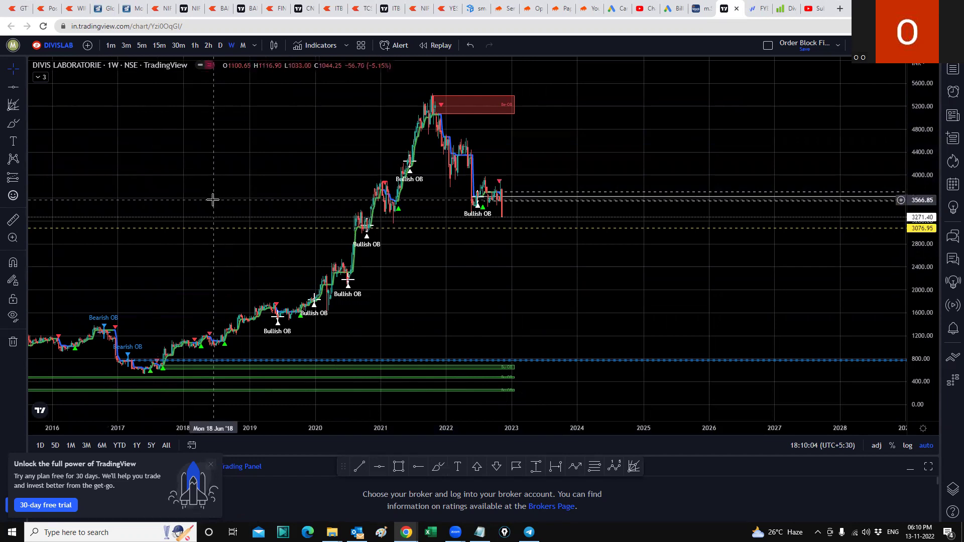
# Step: Undo twice to restore both Fib drawings and add a horizontal line at 3260.65
pyautogui.hotkey('ctrl', 'z')
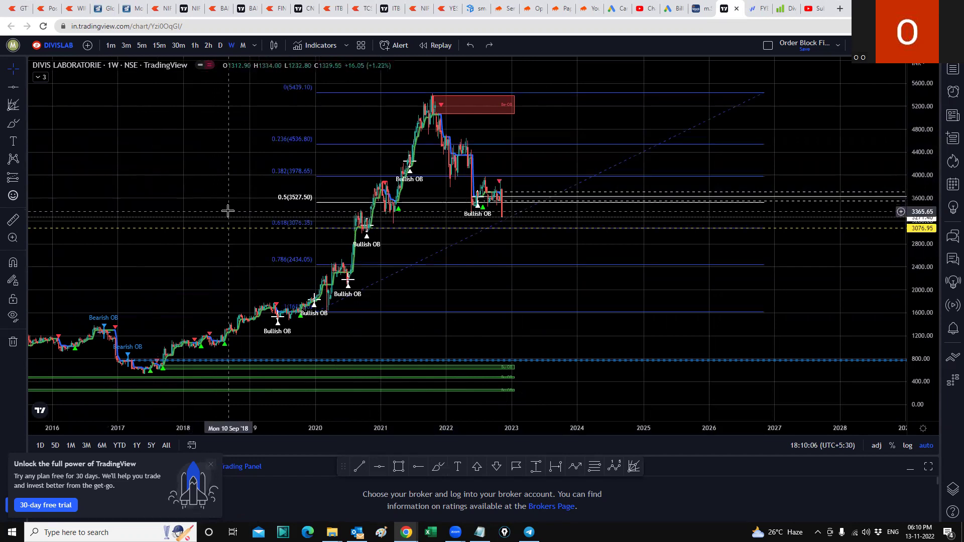
pyautogui.hotkey('ctrl', 'z')
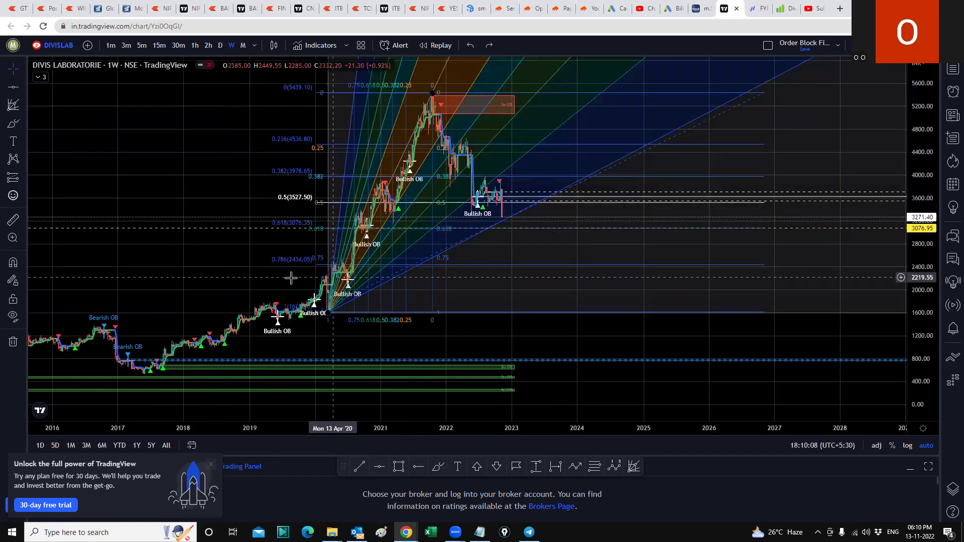
pyautogui.click(13, 87)
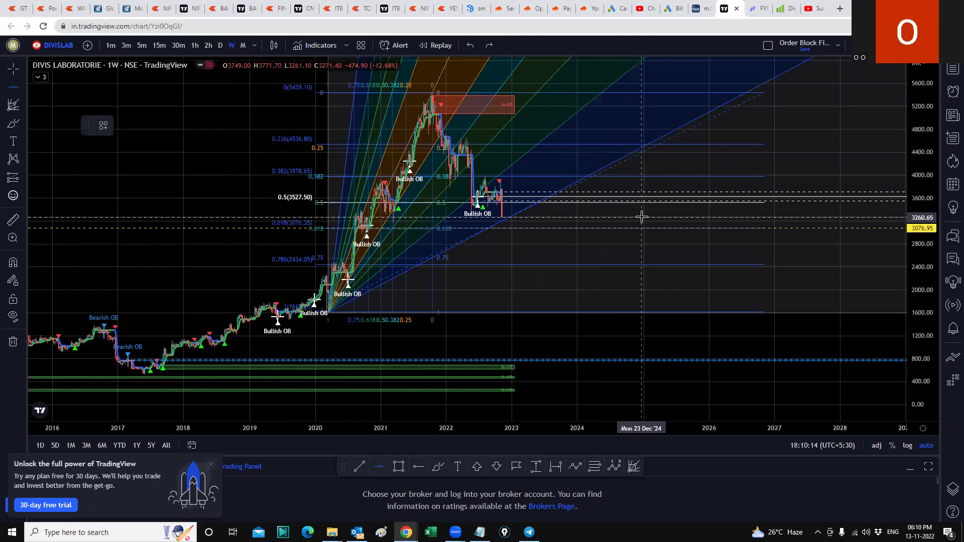
pyautogui.click(641, 217)
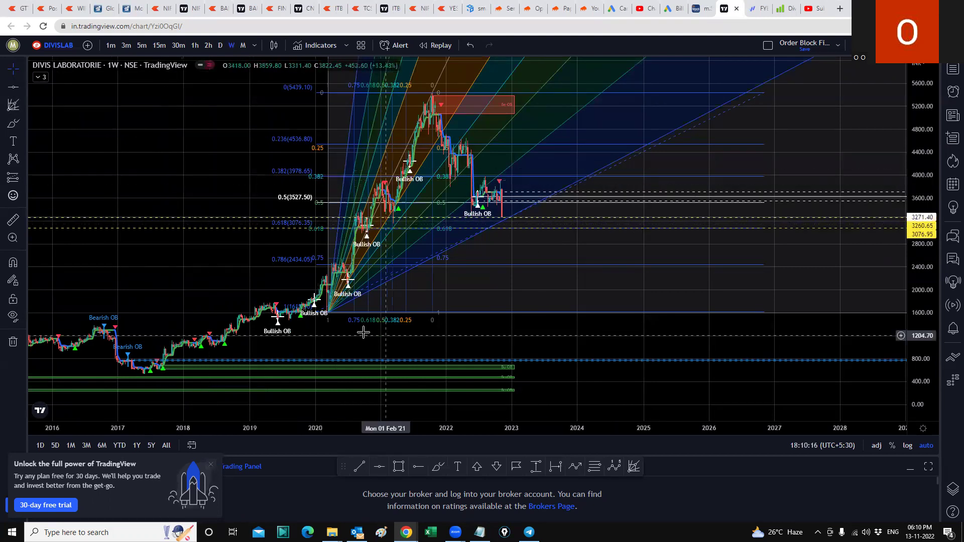
# Step: Delete the Fib speed resistance fan and the Fib retracement from the chart
pyautogui.click(328, 315)
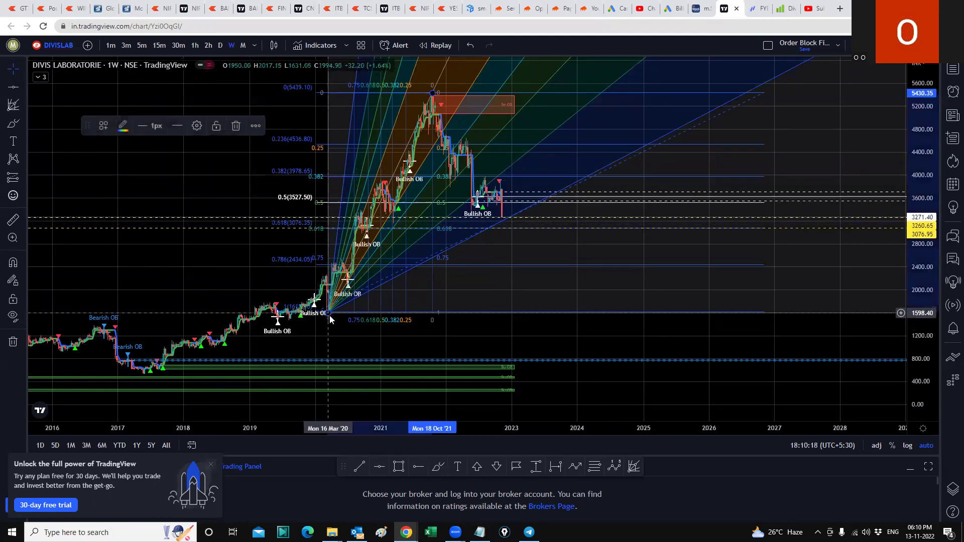
pyautogui.click(236, 129)
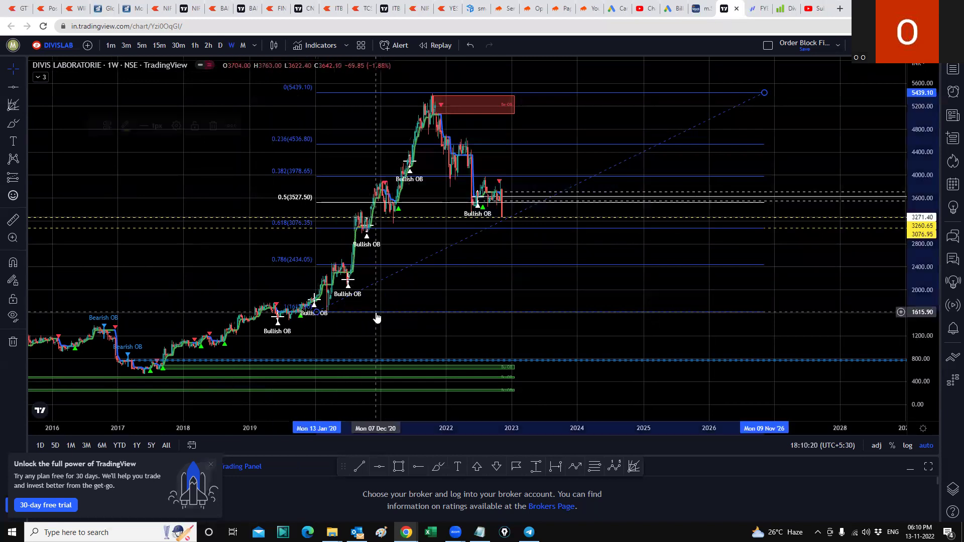
pyautogui.click(213, 126)
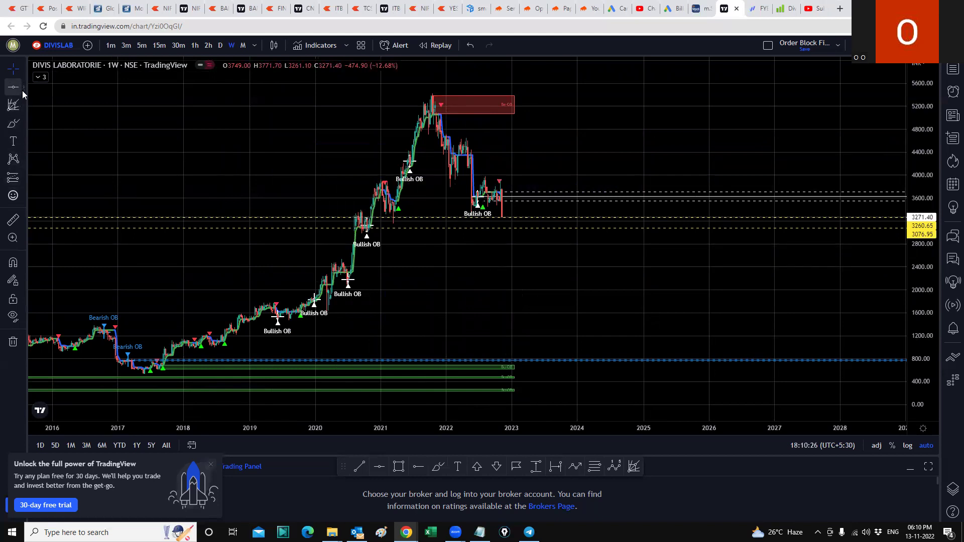
# Step: Draw a rectangle zone between 3076.95 and 3260.65, spanning late 2019 to 2027
pyautogui.click(24, 122)
pyautogui.click(64, 166)
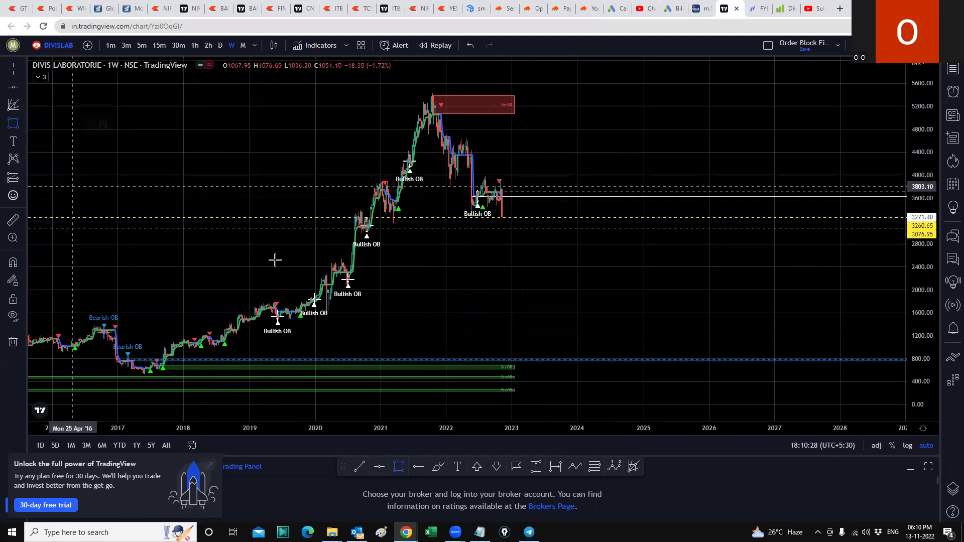
pyautogui.click(292, 217)
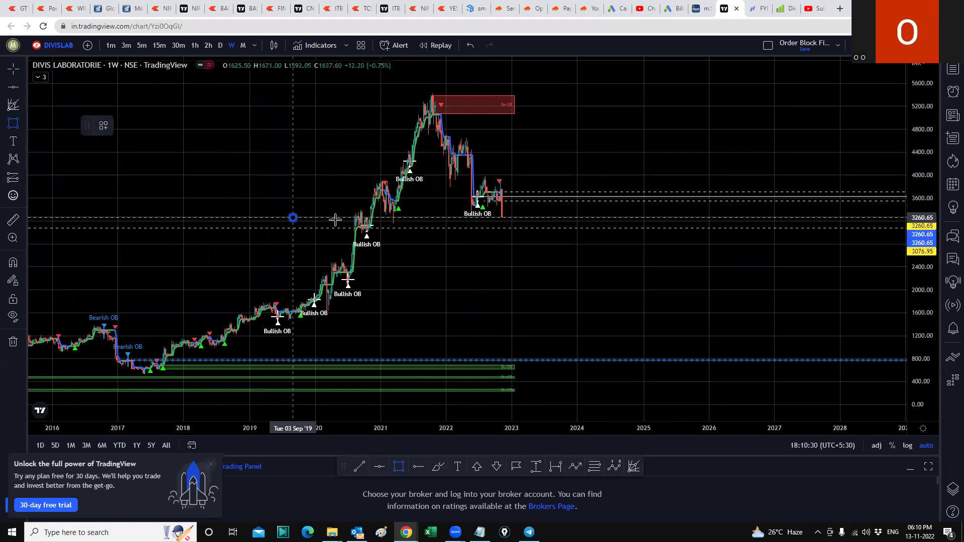
pyautogui.click(748, 228)
pyautogui.moveTo(748, 228); pyautogui.dragTo(782, 228)
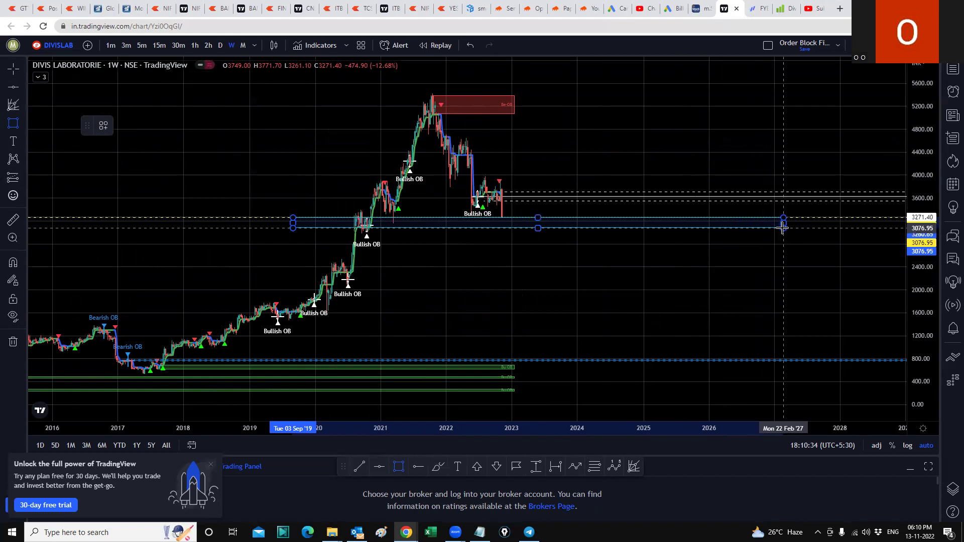
pyautogui.click(782, 228)
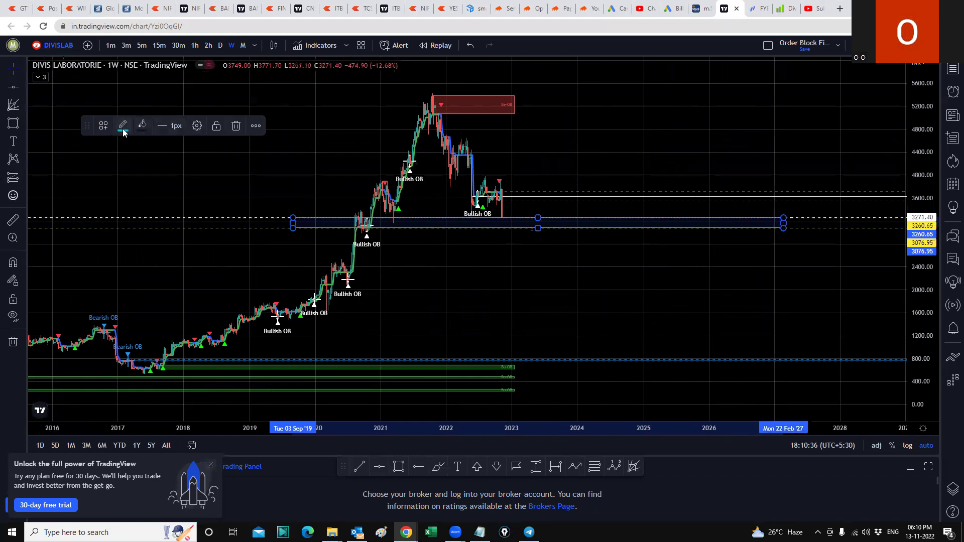
# Step: Raise the rectangle's fill opacity from 9% to 33%
pyautogui.click(143, 127)
pyautogui.moveTo(153, 282); pyautogui.dragTo(168, 283)
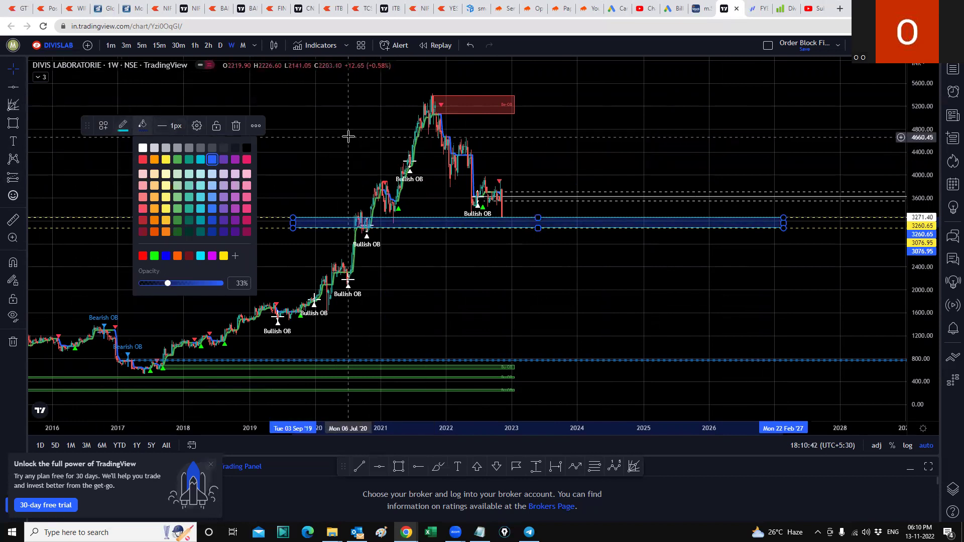
pyautogui.click(482, 313)
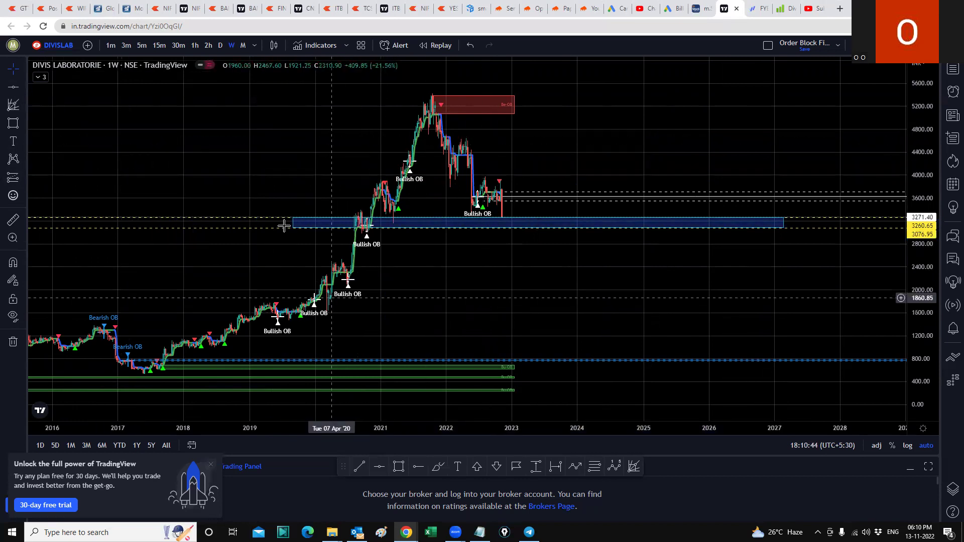
pyautogui.click(24, 107)
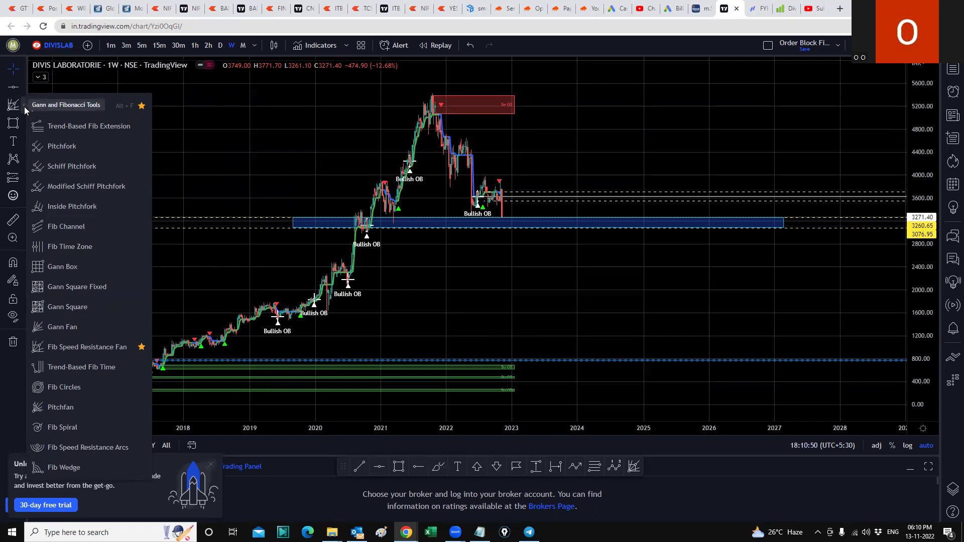
# Step: Draw a Gann Fan from the March 2020 low to the October 2021 peak
pyautogui.click(66, 326)
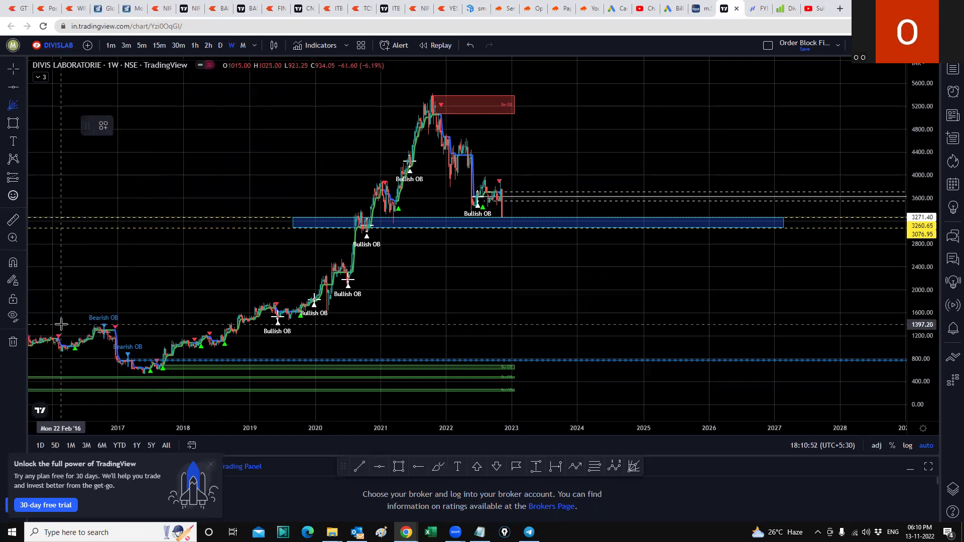
pyautogui.click(326, 312)
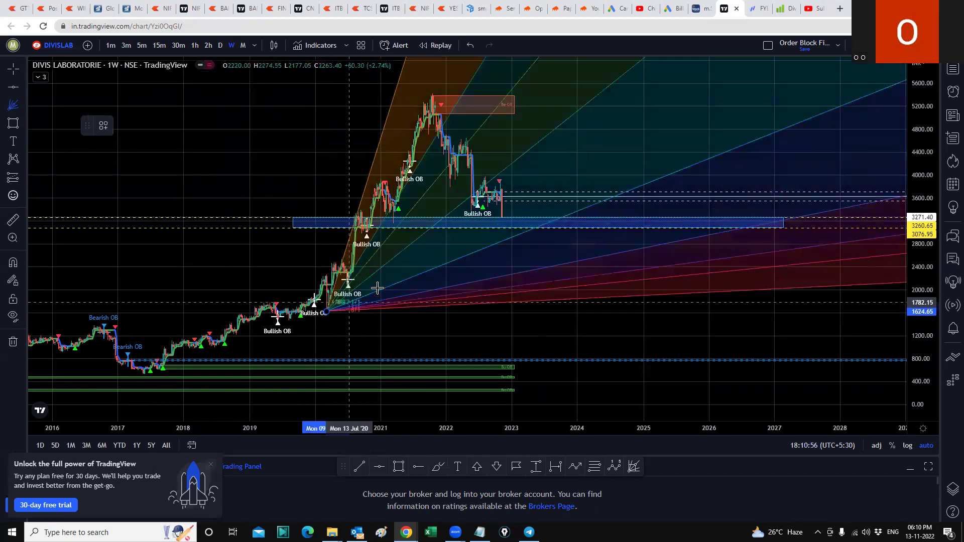
pyautogui.click(433, 91)
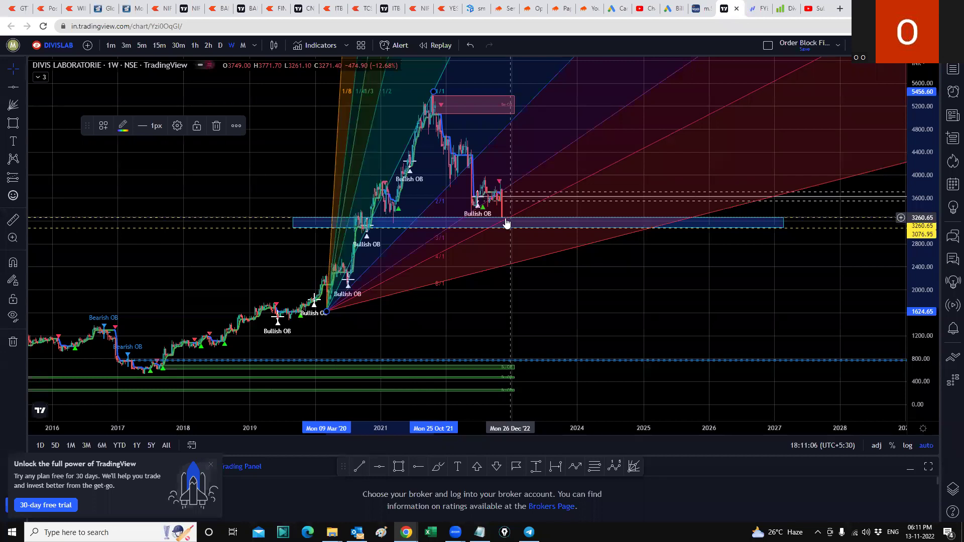
pyautogui.click(13, 87)
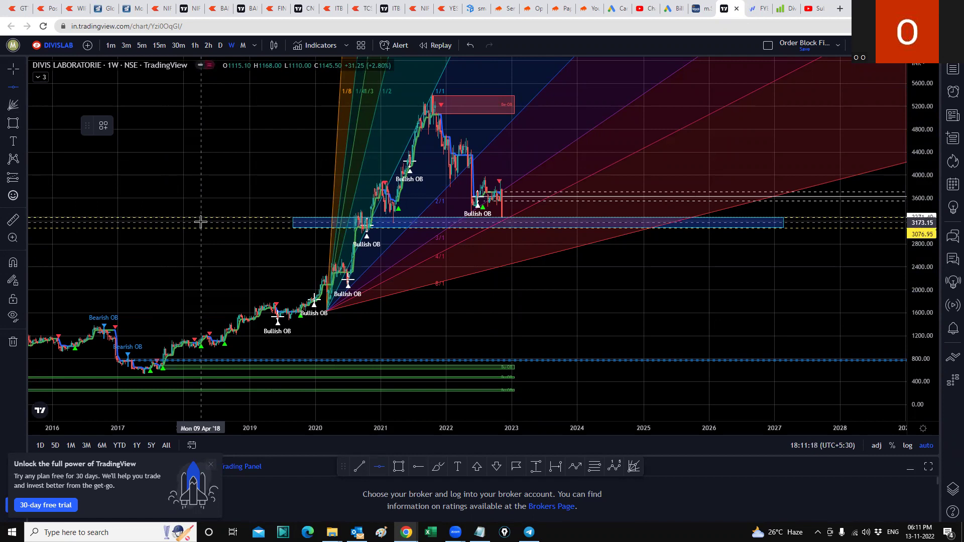
# Step: Add a horizontal support line at 3173.15 and delete the Gann fan
pyautogui.click(201, 221)
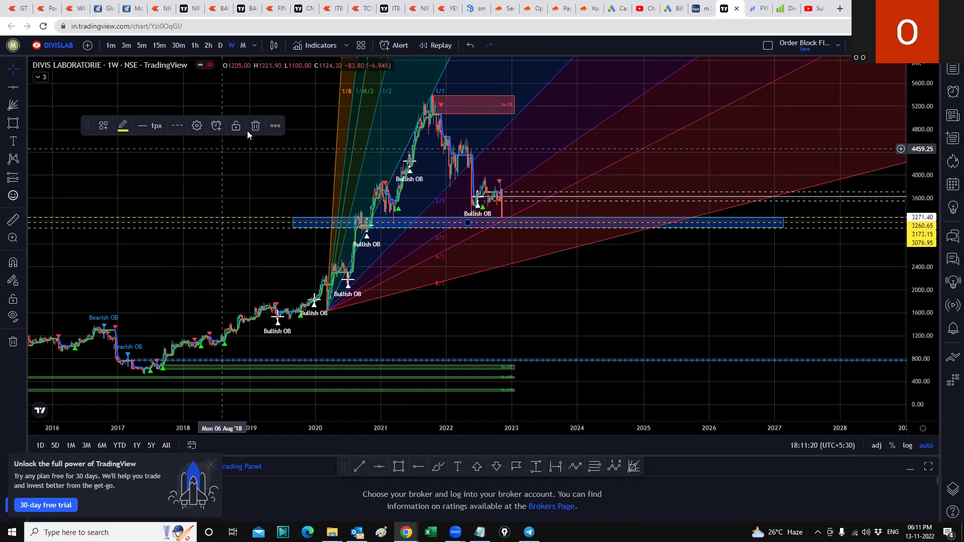
pyautogui.click(271, 174)
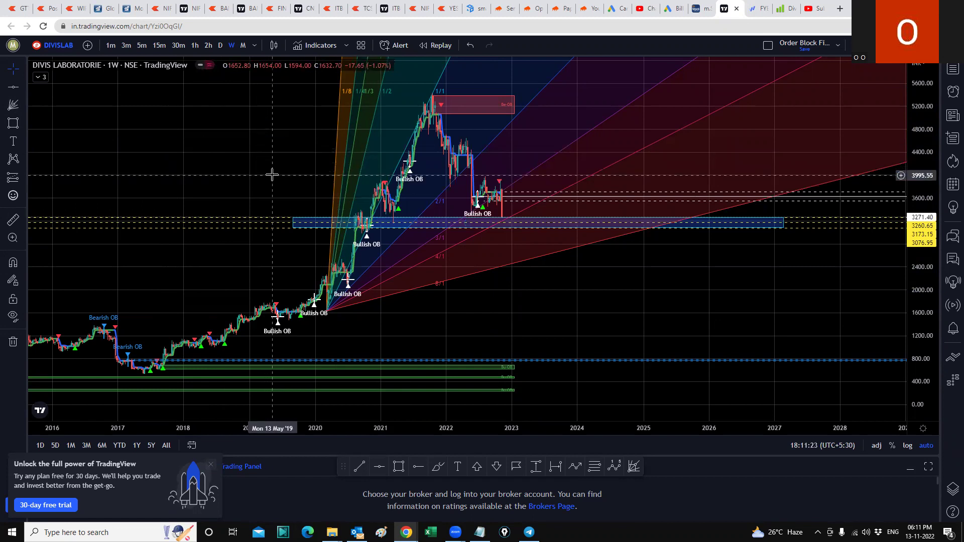
pyautogui.click(327, 312)
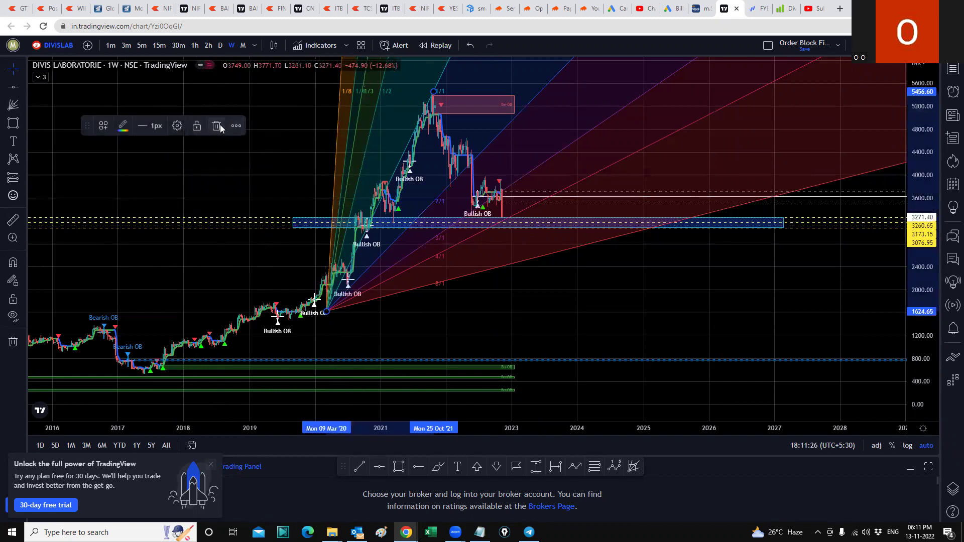
pyautogui.click(219, 128)
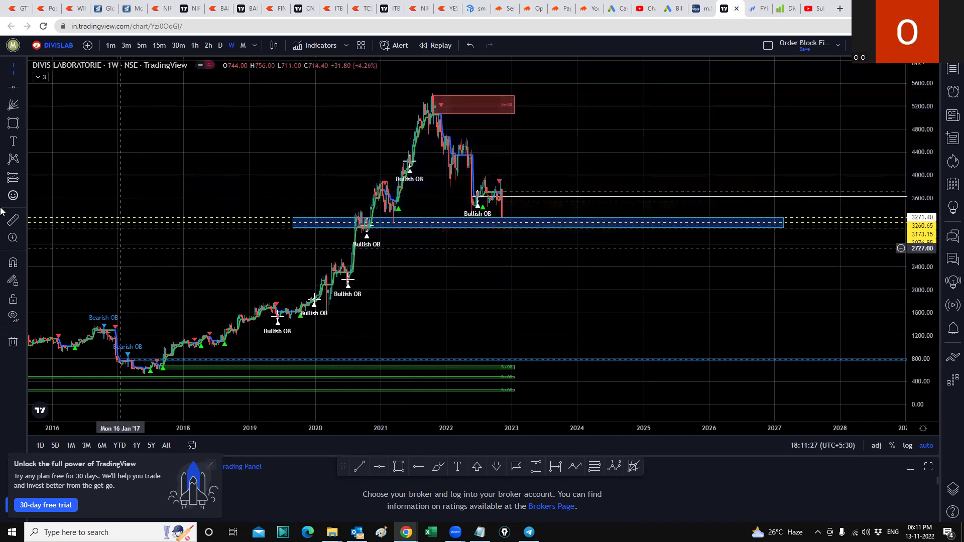
# Step: Select the 3173.15 support line and try green, then pink as its colour
pyautogui.click(25, 85)
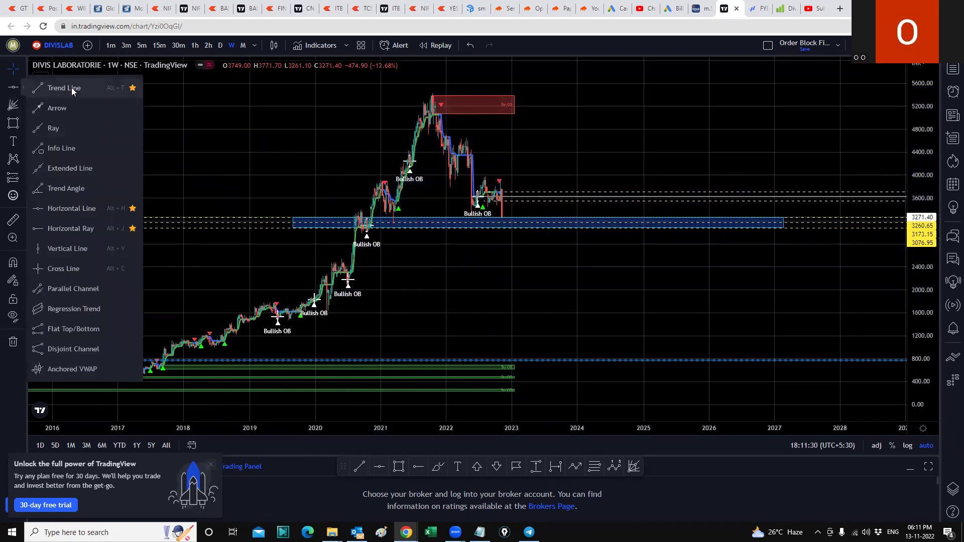
pyautogui.click(277, 226)
pyautogui.click(122, 127)
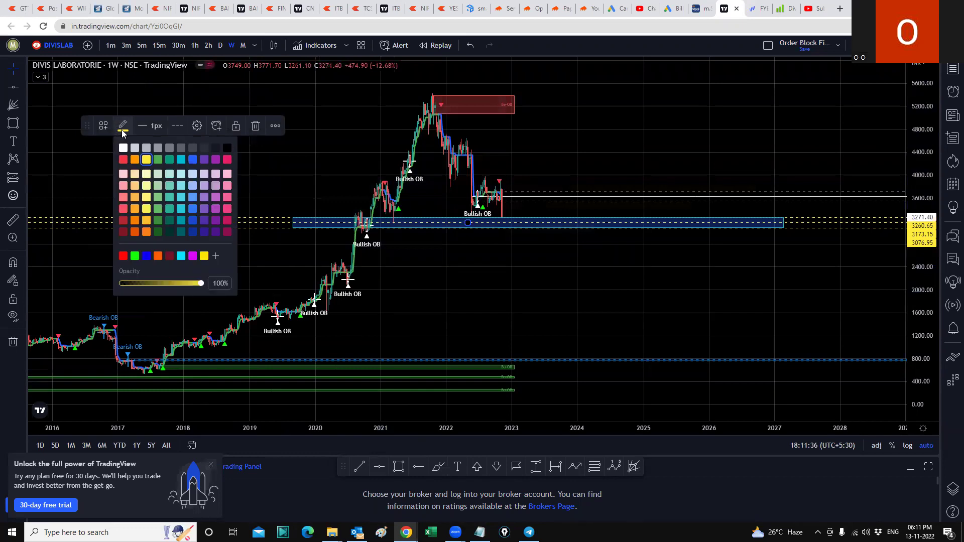
pyautogui.click(158, 160)
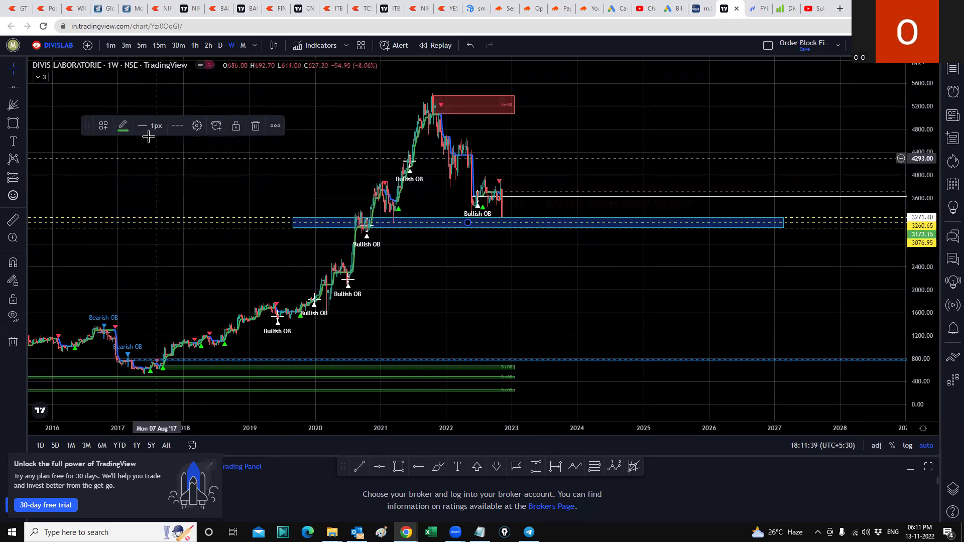
pyautogui.click(123, 126)
pyautogui.click(225, 157)
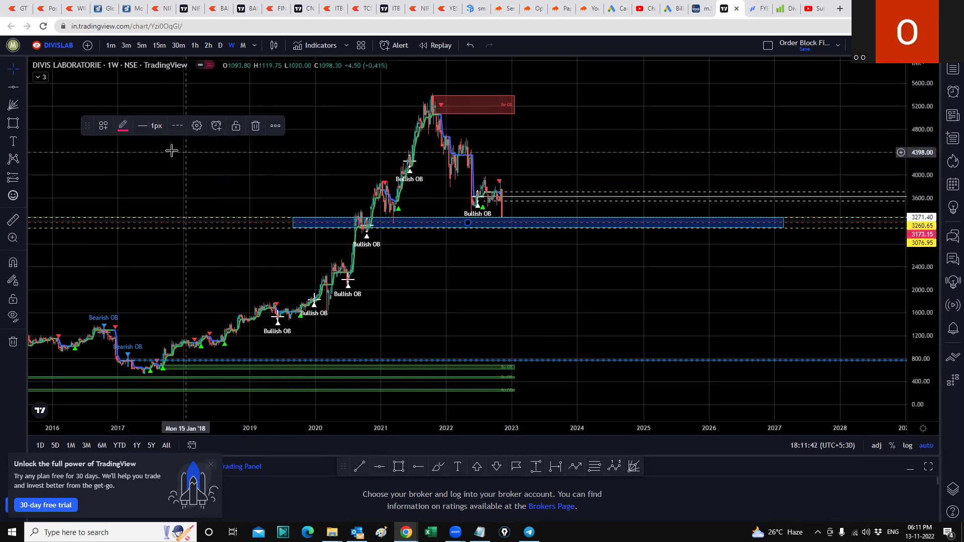
# Step: Try orange and purple, then settle on red for the 3173.15 line
pyautogui.click(122, 127)
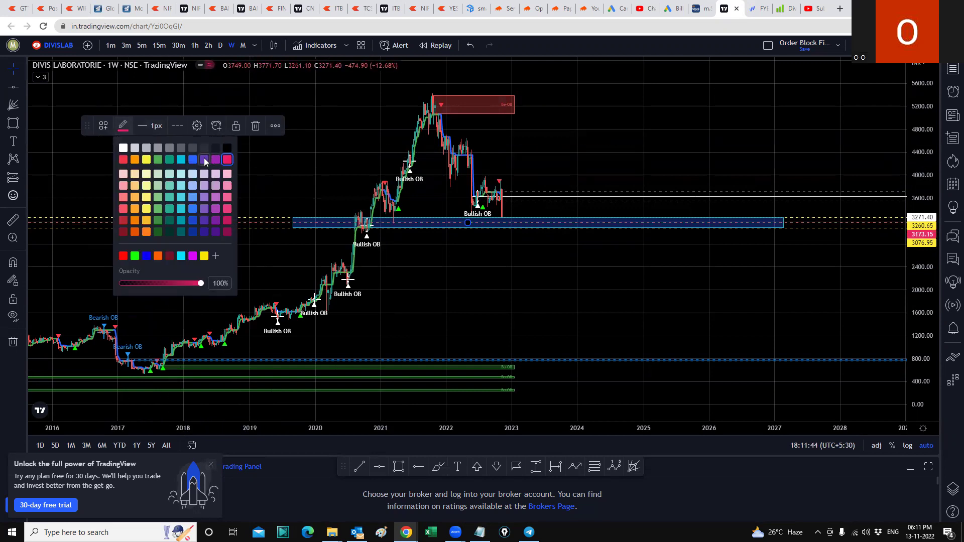
pyautogui.click(134, 158)
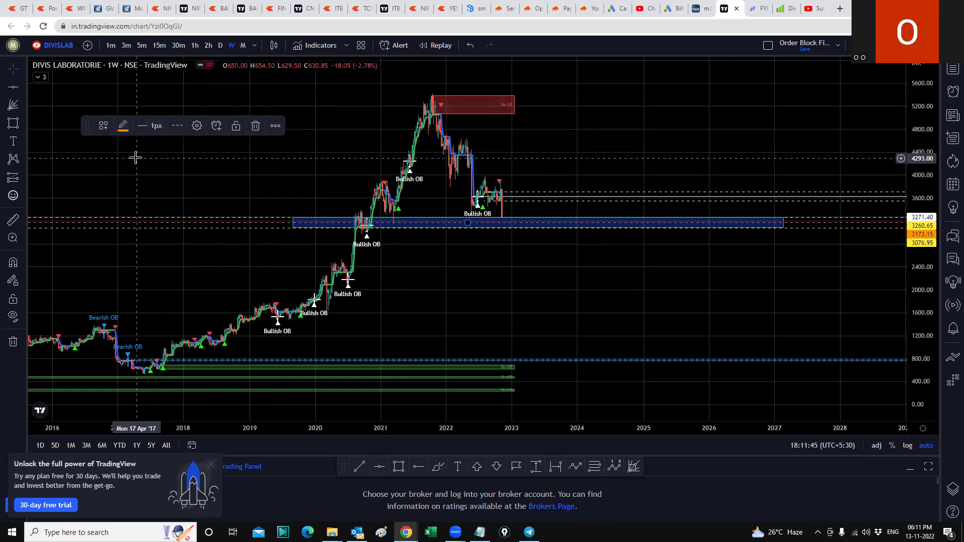
pyautogui.click(123, 126)
pyautogui.click(213, 159)
pyautogui.click(123, 126)
pyautogui.click(220, 155)
pyautogui.click(513, 285)
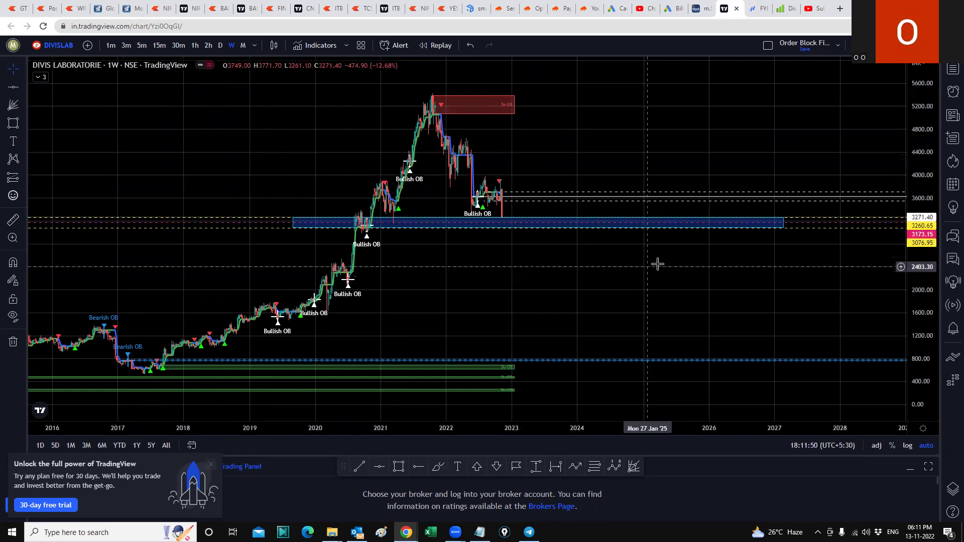